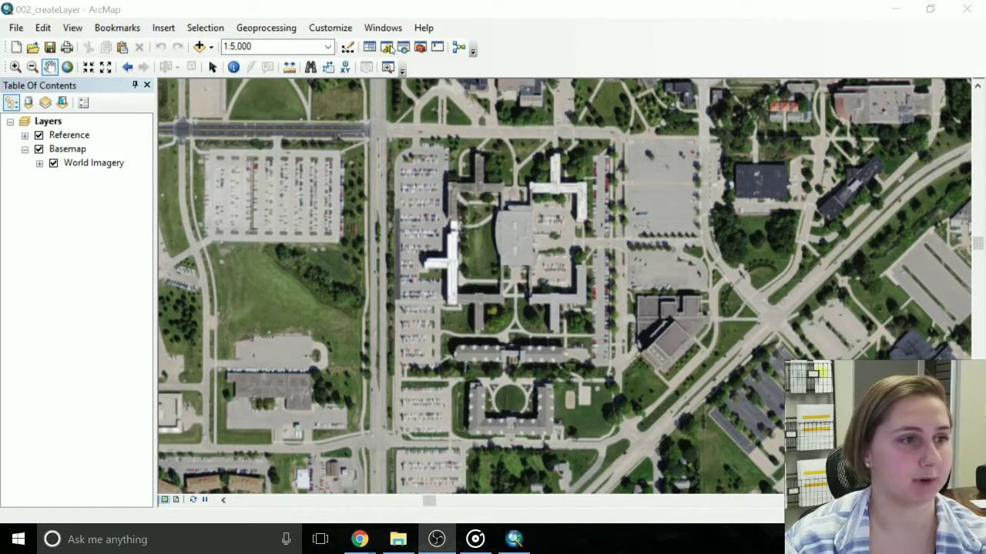
From Catalog, start a new shapefile in the Home project folder
{"action": "left_click", "coordinate": [388, 47]}
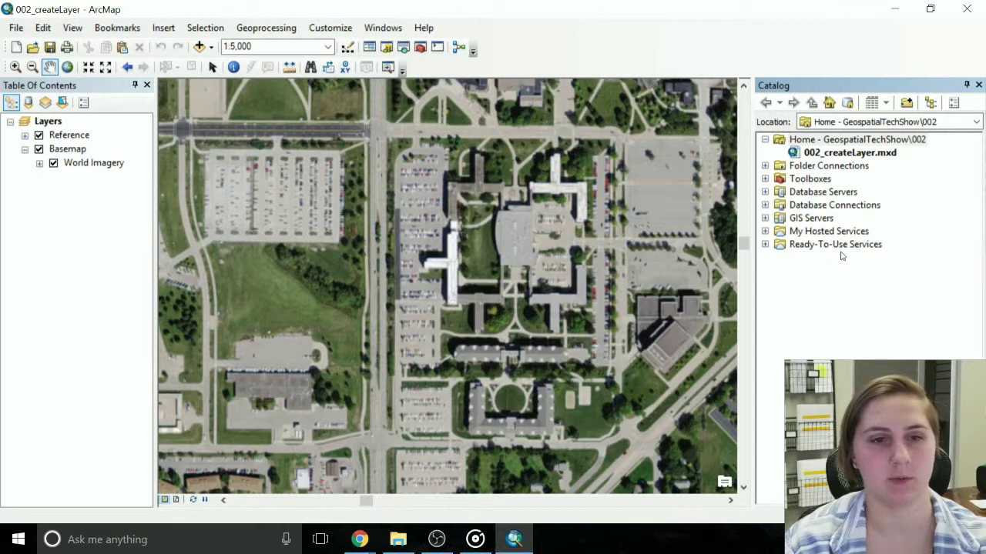
{"action": "right_click", "coordinate": [850, 146]}
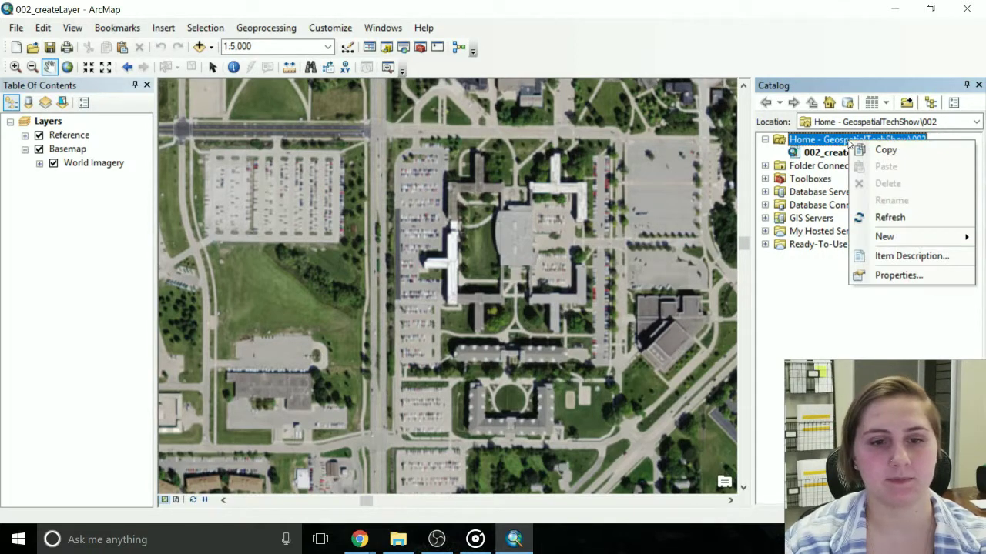
{"action": "mouse_move", "coordinate": [883, 235]}
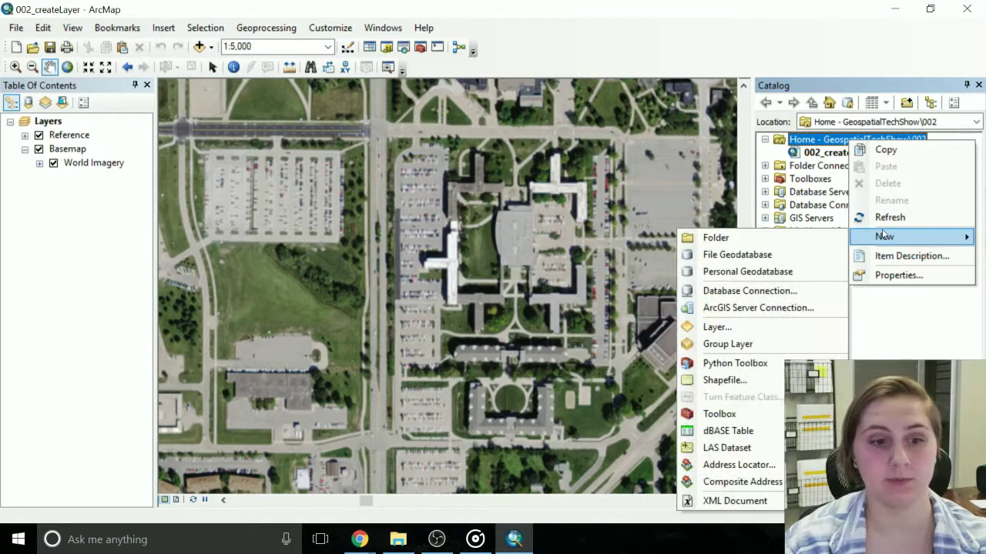
{"action": "left_click", "coordinate": [771, 383]}
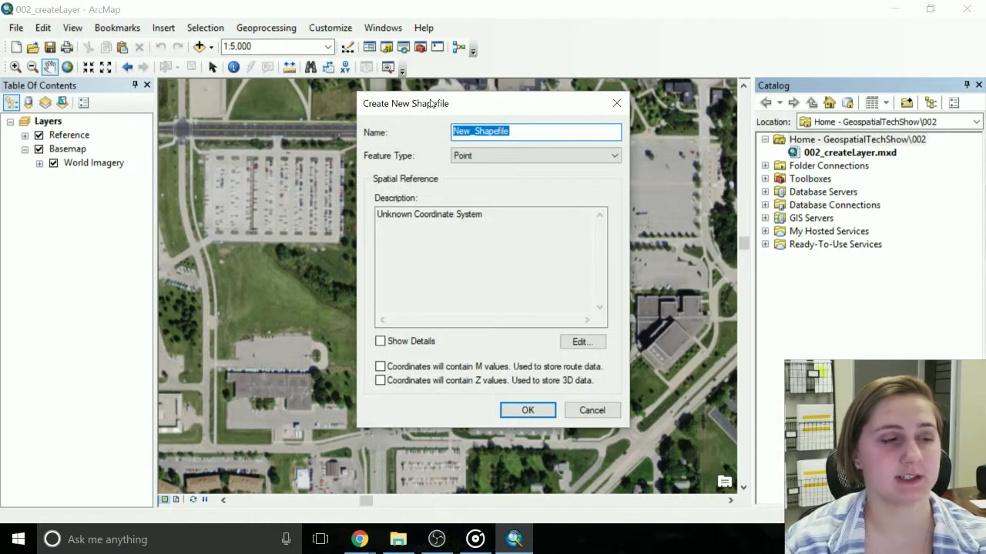
Name the shapefile parkingLots, make it Polygon, and open its Spatial Reference settings
{"action": "mouse_move", "coordinate": [432, 105]}
{"action": "left_mouse_down"}
{"action": "mouse_move", "coordinate": [423, 119]}
{"action": "mouse_move", "coordinate": [434, 105]}
{"action": "left_mouse_up"}
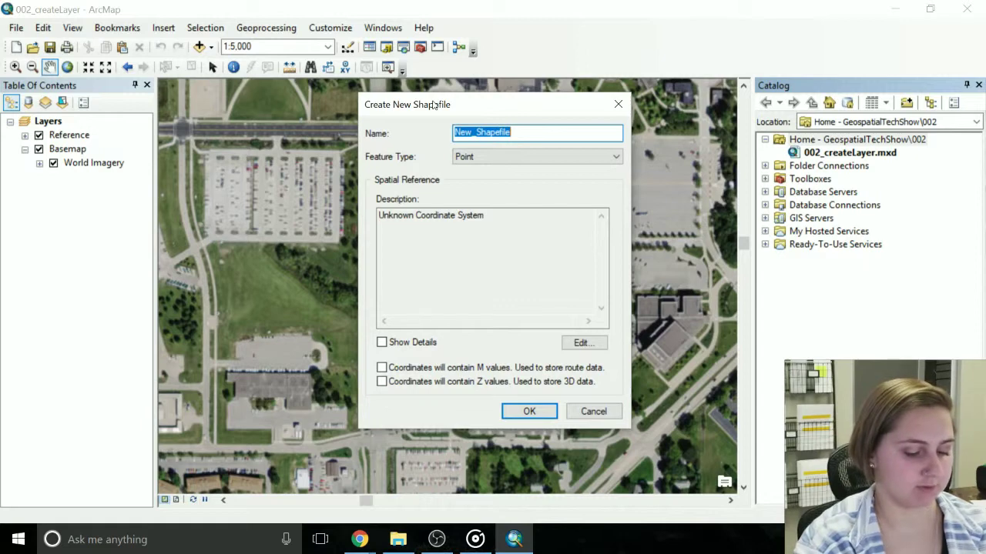
{"action": "type", "text": "parkingLot"}
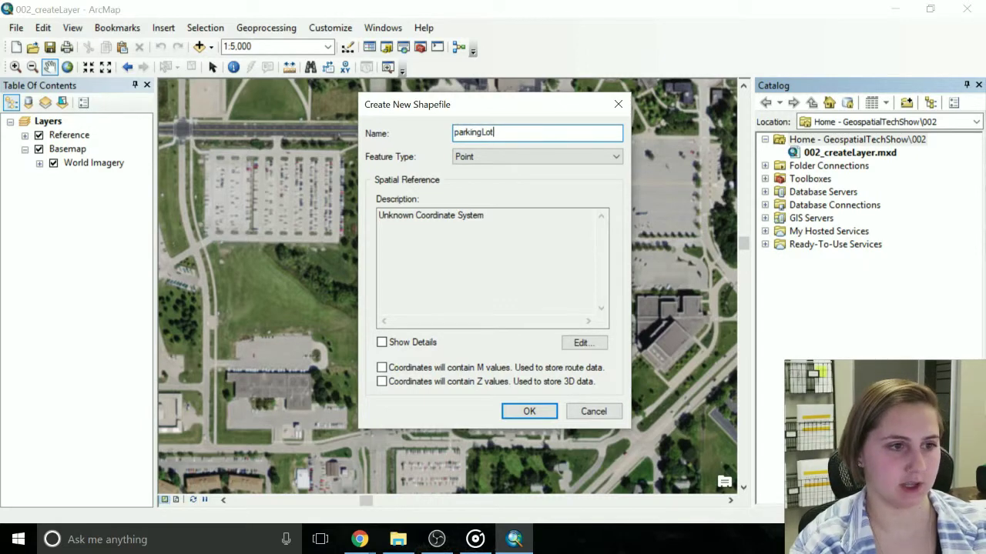
{"action": "type", "text": "s"}
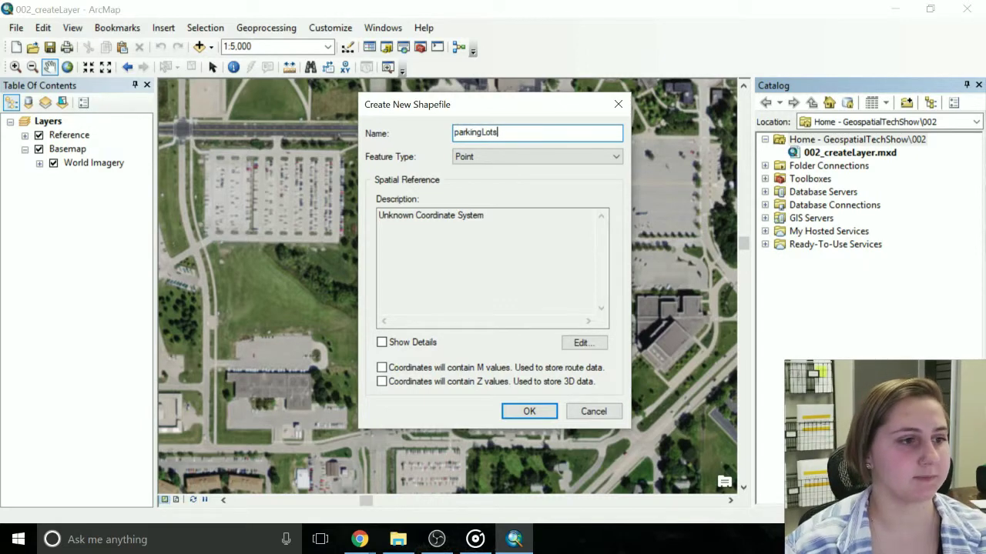
{"action": "left_click", "coordinate": [497, 158]}
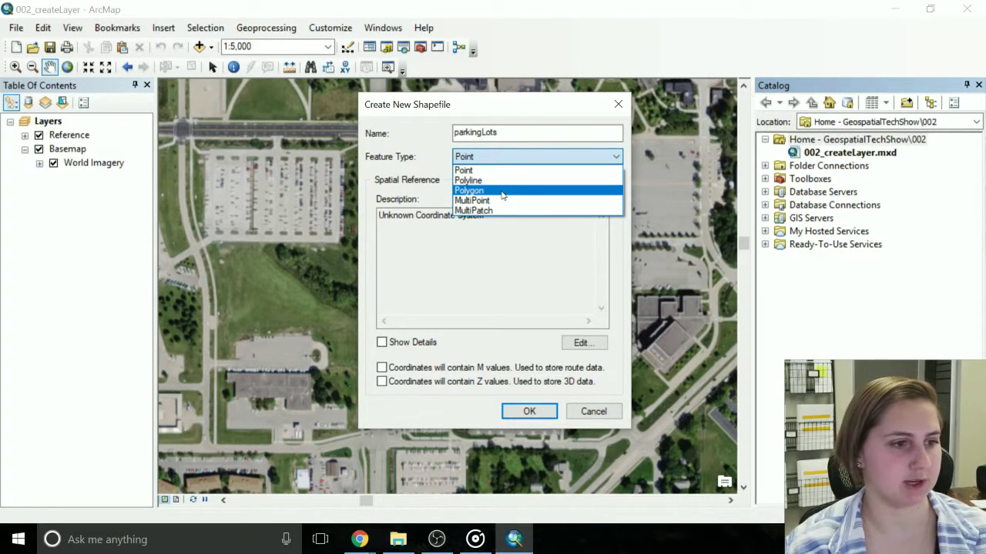
{"action": "left_click", "coordinate": [502, 192]}
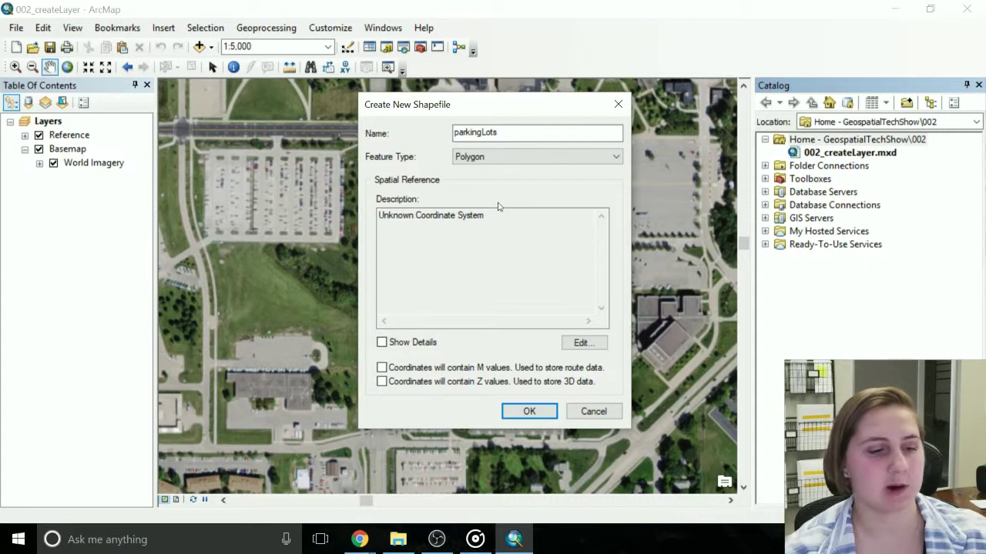
{"action": "left_click", "coordinate": [581, 343]}
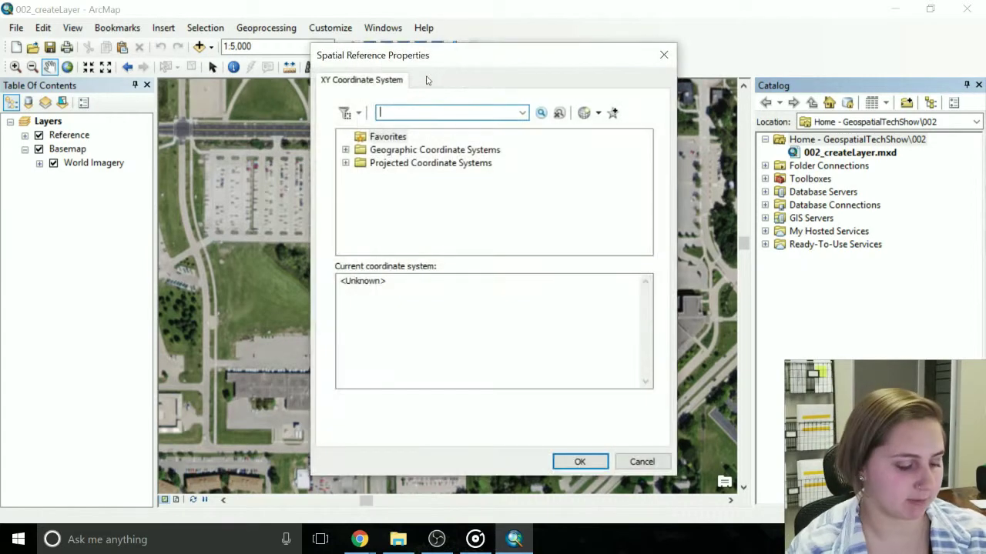
Search WGS_1984_Web, assign WGS 1984 Web Mercator (auxiliary sphere), and create parkingLots
{"action": "type", "text": "WGS_"}
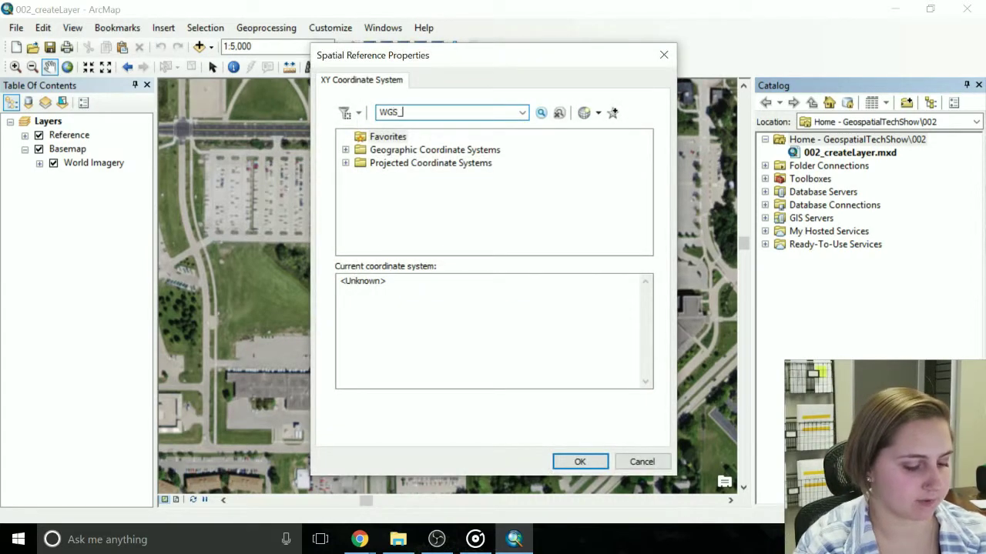
{"action": "type", "text": "19"}
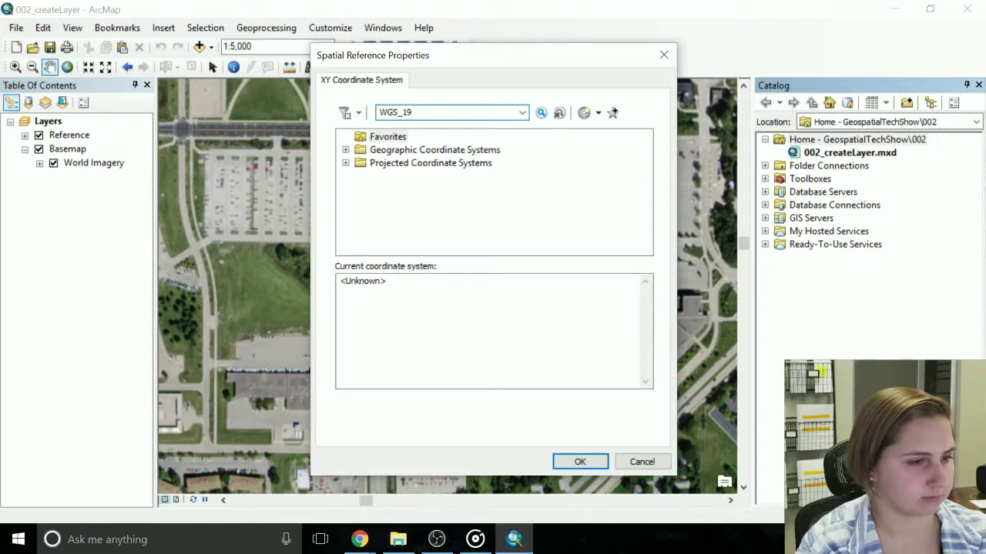
{"action": "type", "text": "84_Web"}
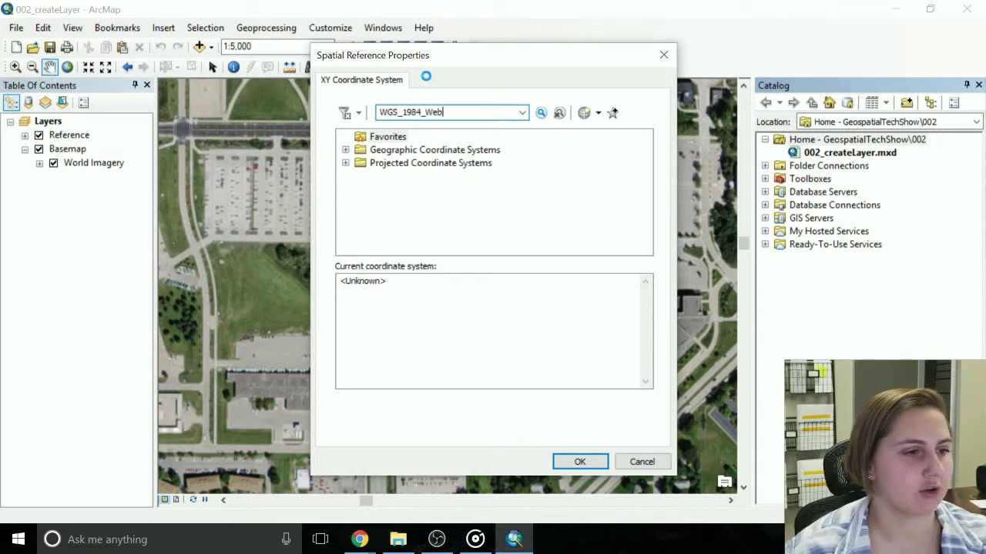
{"action": "key", "text": "Return"}
{"action": "left_click", "coordinate": [345, 152]}
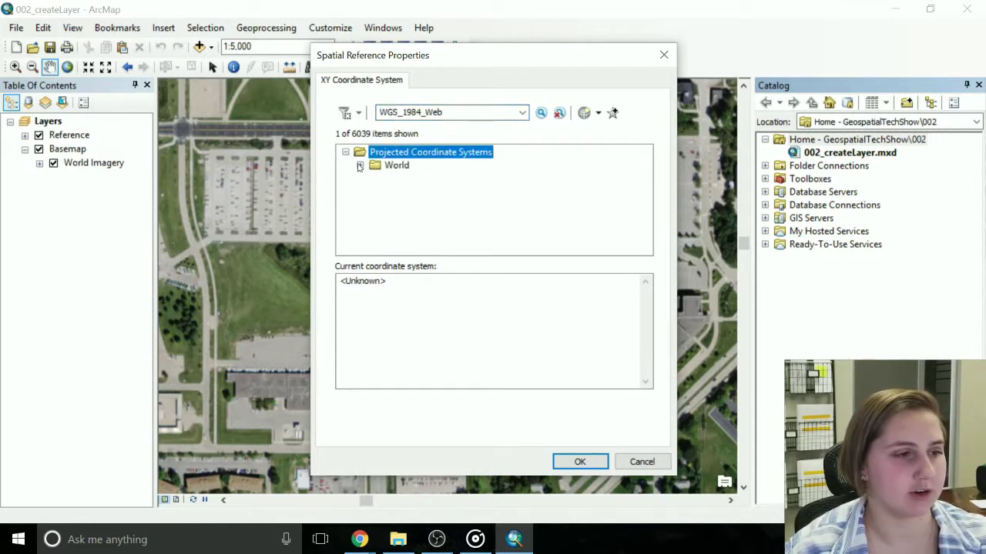
{"action": "left_click", "coordinate": [360, 166]}
{"action": "left_click", "coordinate": [476, 180]}
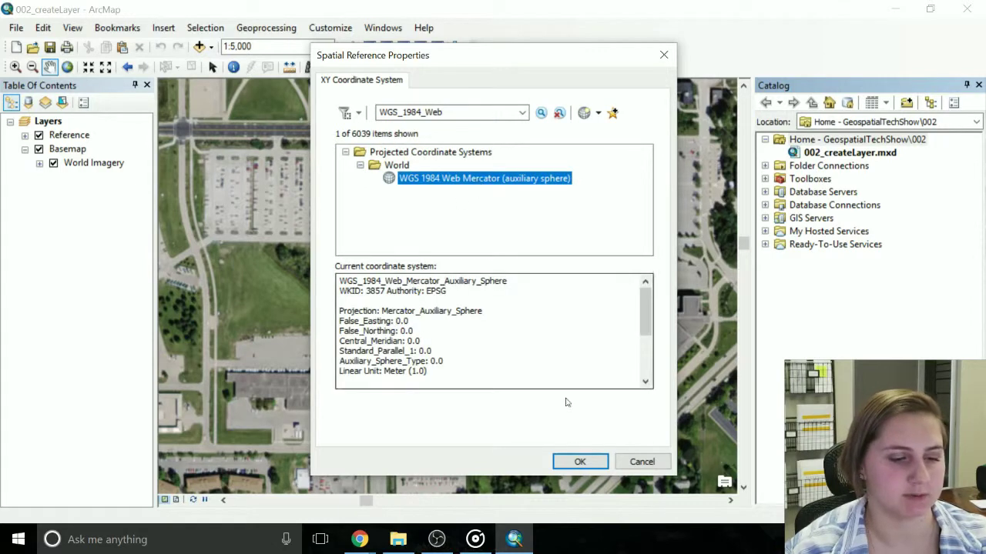
{"action": "left_click", "coordinate": [577, 462]}
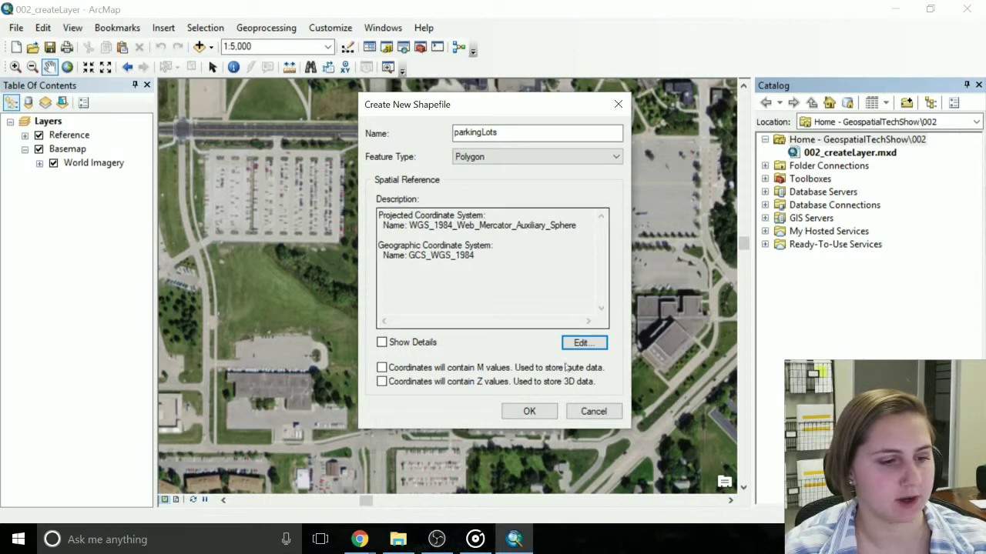
{"action": "left_click", "coordinate": [529, 412]}
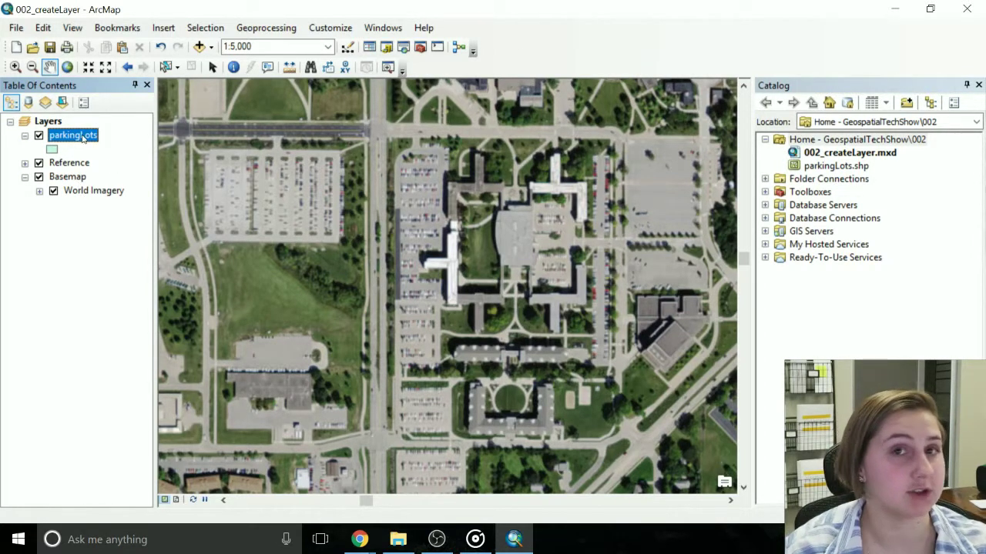
Open the parkingLots layer's attribute table, confirm it is empty, and close it
{"action": "right_click", "coordinate": [81, 138]}
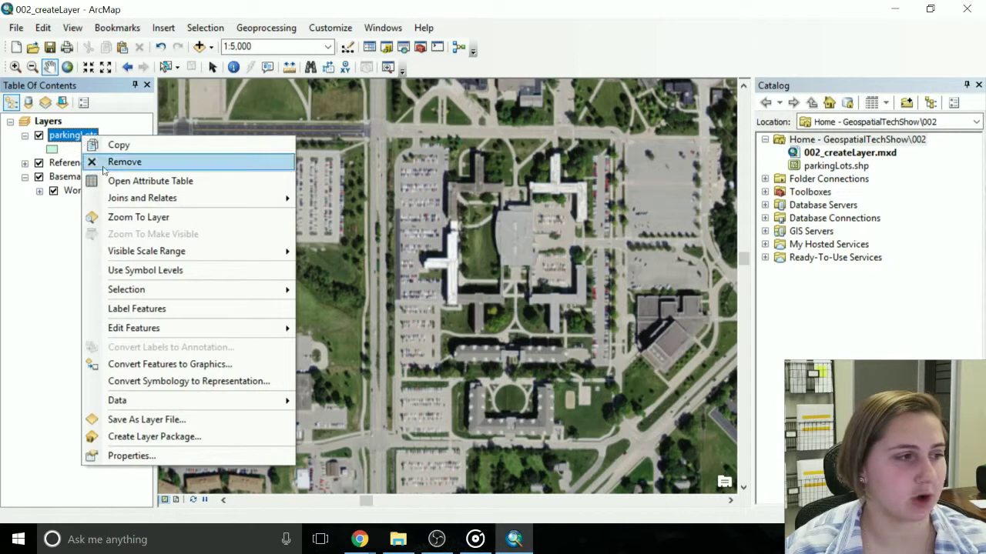
{"action": "left_click", "coordinate": [112, 179]}
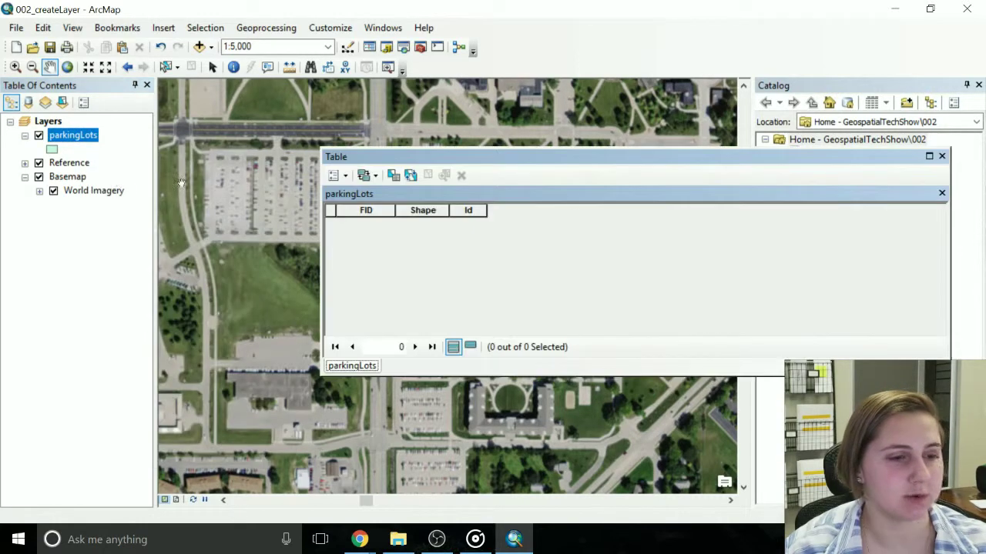
{"action": "left_click", "coordinate": [942, 158]}
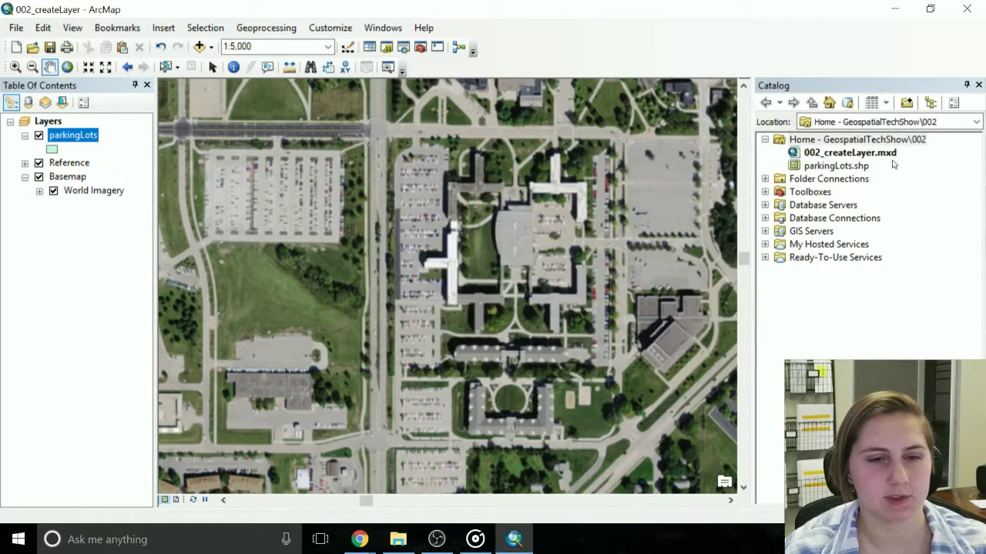
Open the Properties of parkingLots.shp from the Catalog
{"action": "left_click", "coordinate": [832, 168]}
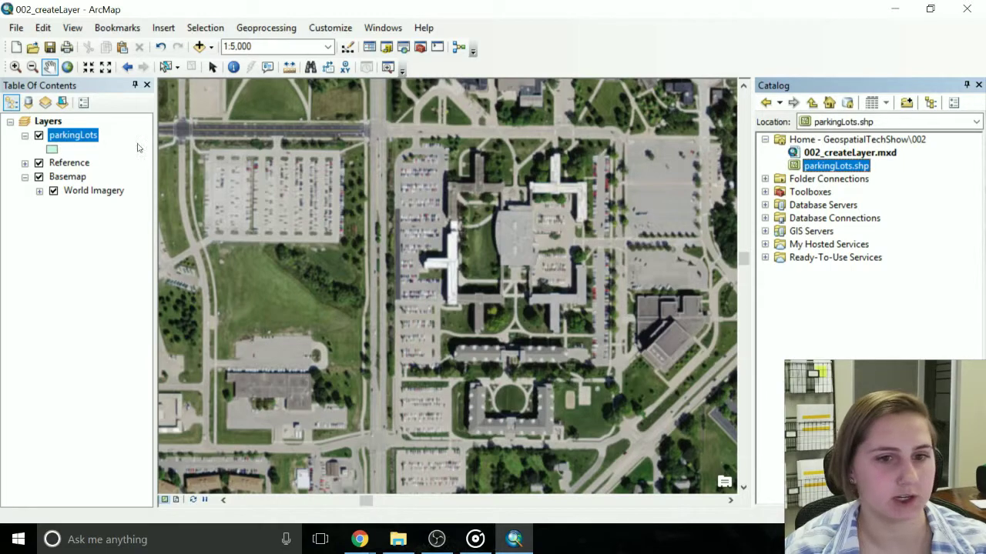
{"action": "right_click", "coordinate": [848, 171]}
{"action": "left_click", "coordinate": [861, 326]}
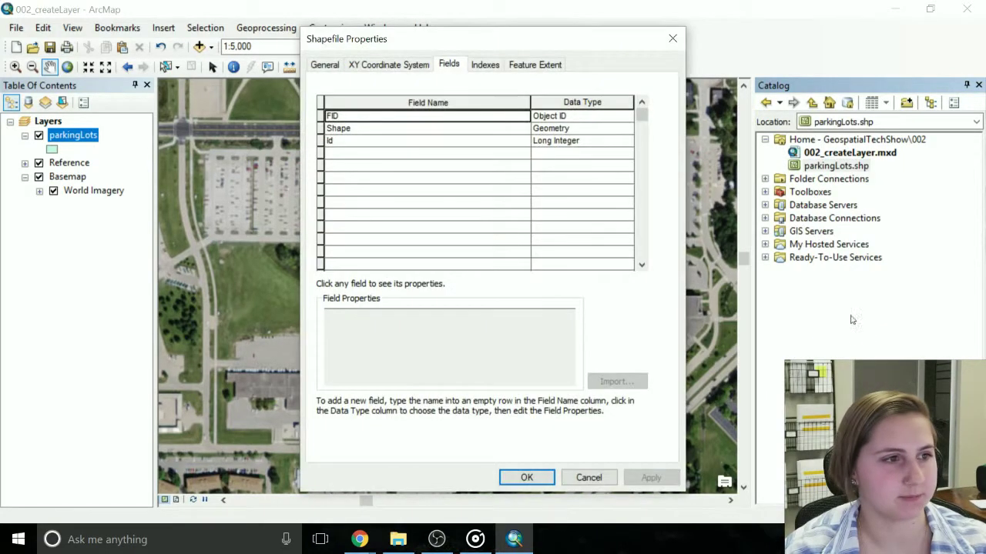
Add text fields Name and Pass to parkingLots.shp
{"action": "left_click", "coordinate": [449, 66]}
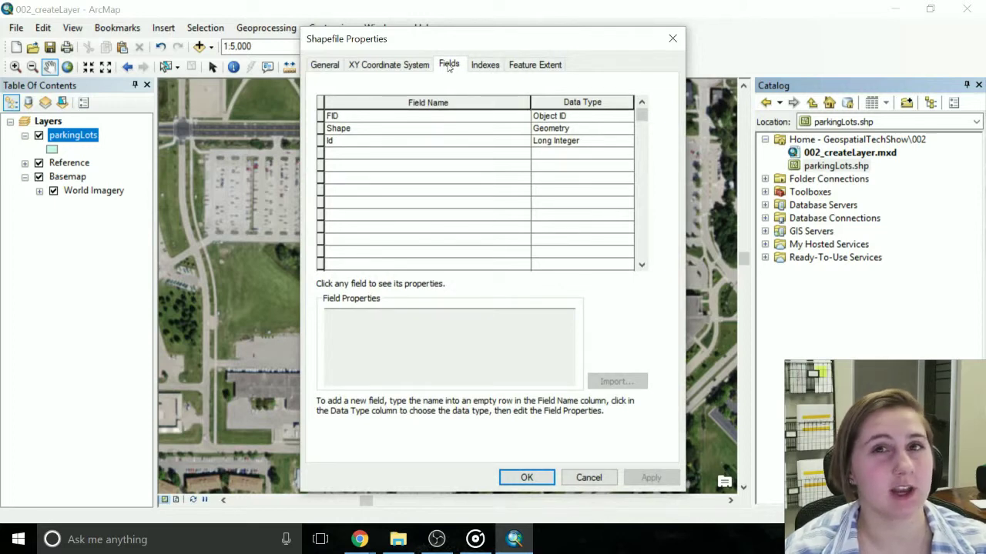
{"action": "left_click", "coordinate": [368, 154]}
{"action": "type", "text": "Name"}
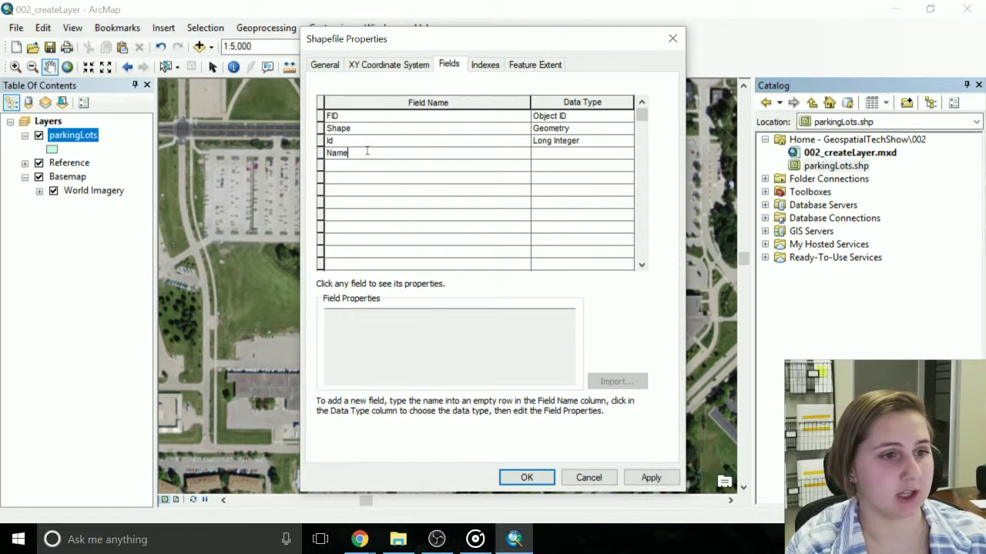
{"action": "key", "text": "Tab"}
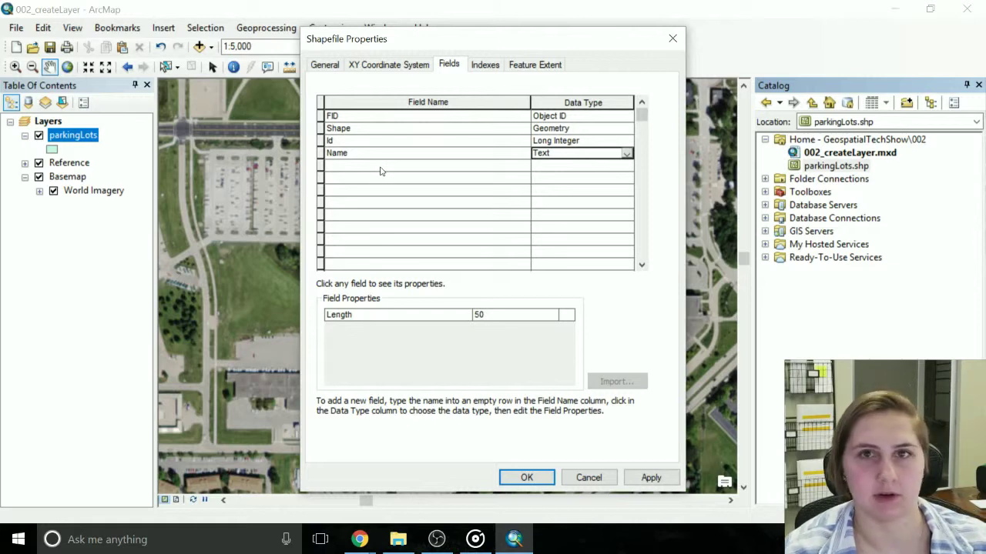
{"action": "left_click", "coordinate": [379, 167]}
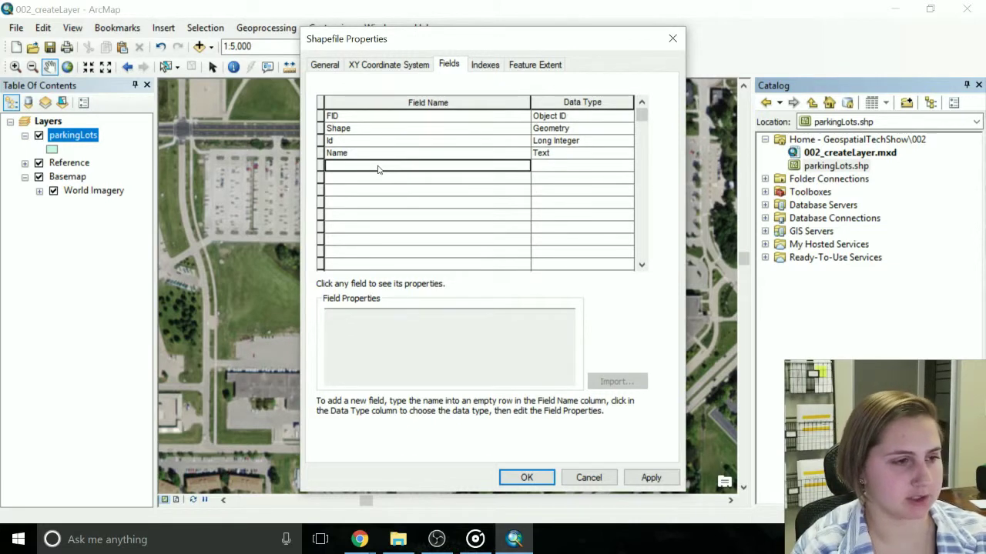
{"action": "type", "text": "Pass"}
{"action": "key", "text": "Tab"}
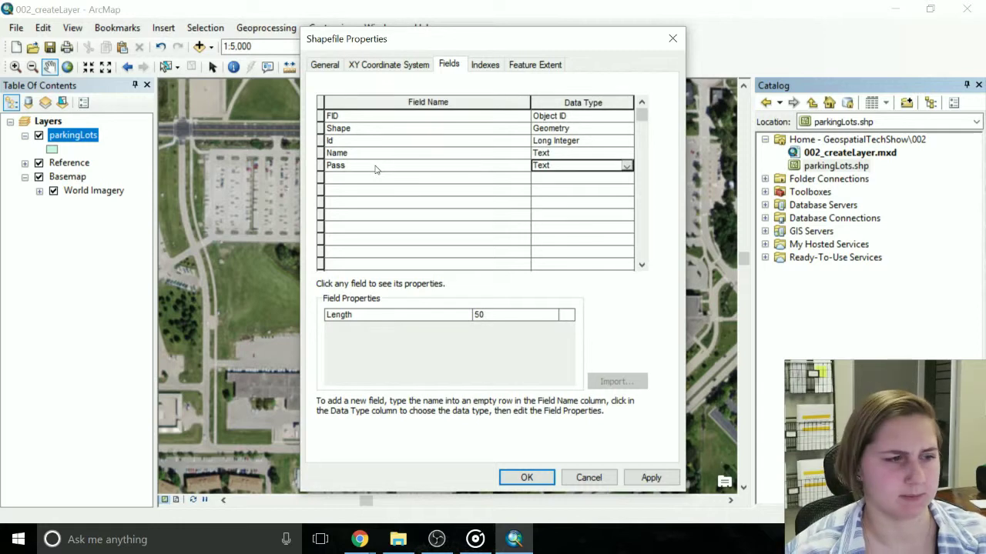
Add Angled as Text and Spots as Short Integer, then apply the fields
{"action": "left_click", "coordinate": [365, 182]}
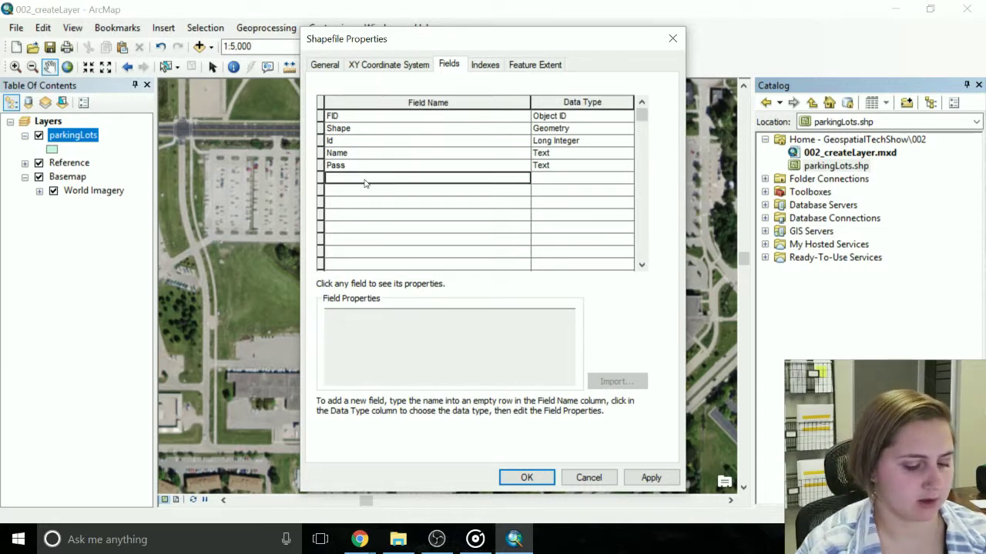
{"action": "type", "text": "Ang"}
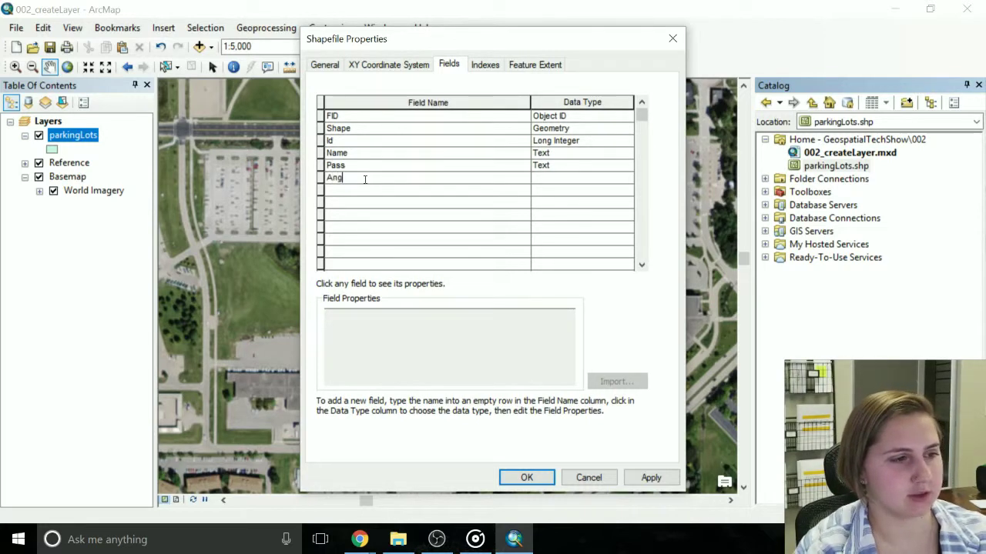
{"action": "type", "text": "led"}
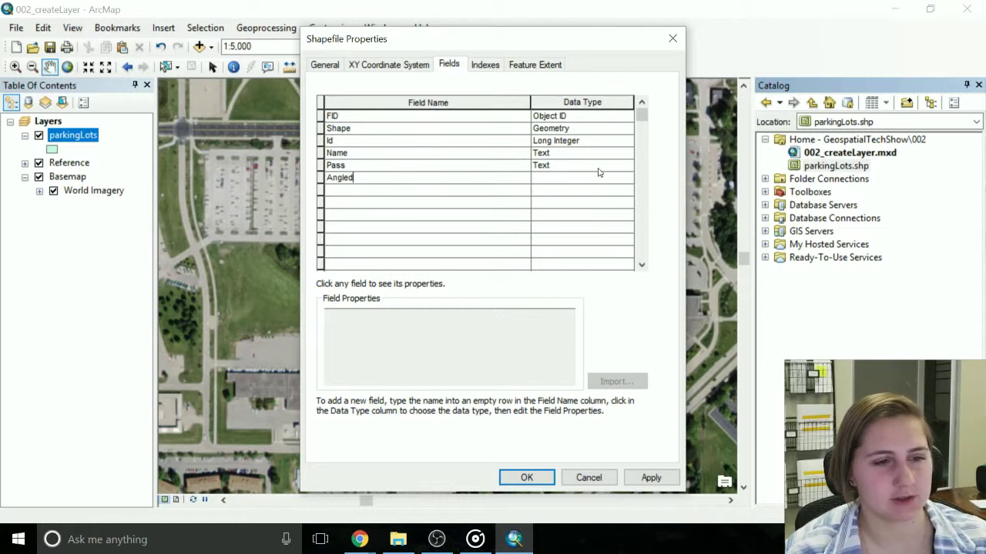
{"action": "left_click", "coordinate": [597, 177]}
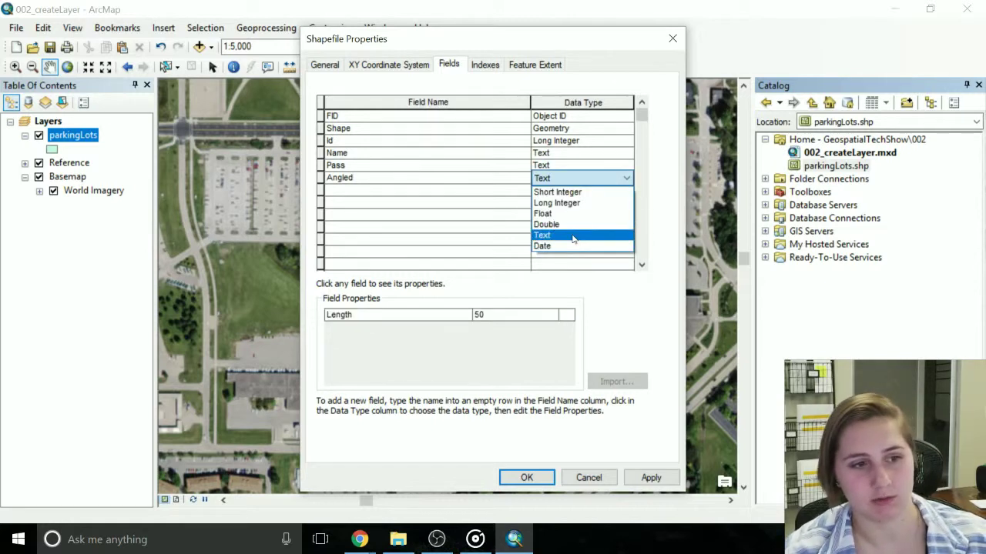
{"action": "left_click", "coordinate": [573, 238]}
{"action": "left_click", "coordinate": [387, 193]}
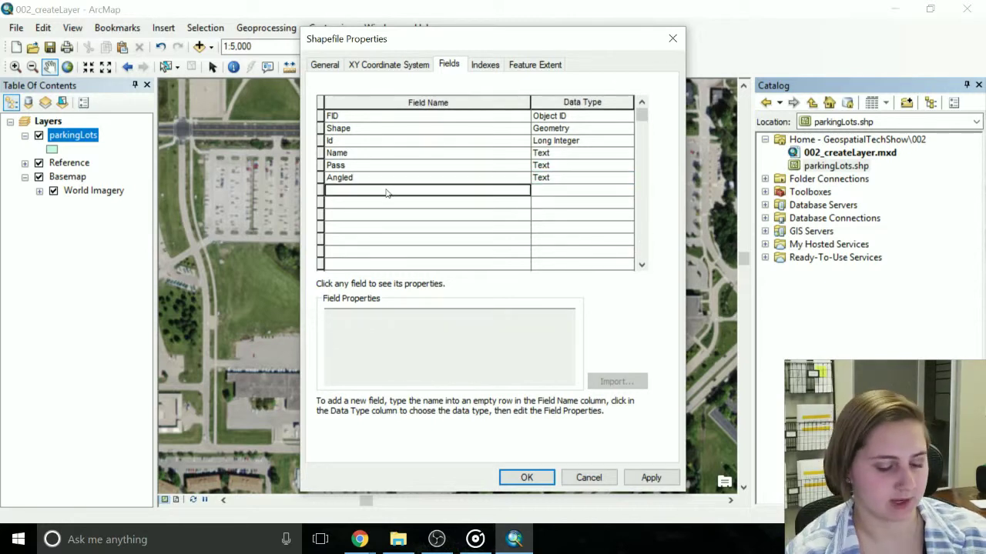
{"action": "type", "text": "Spots"}
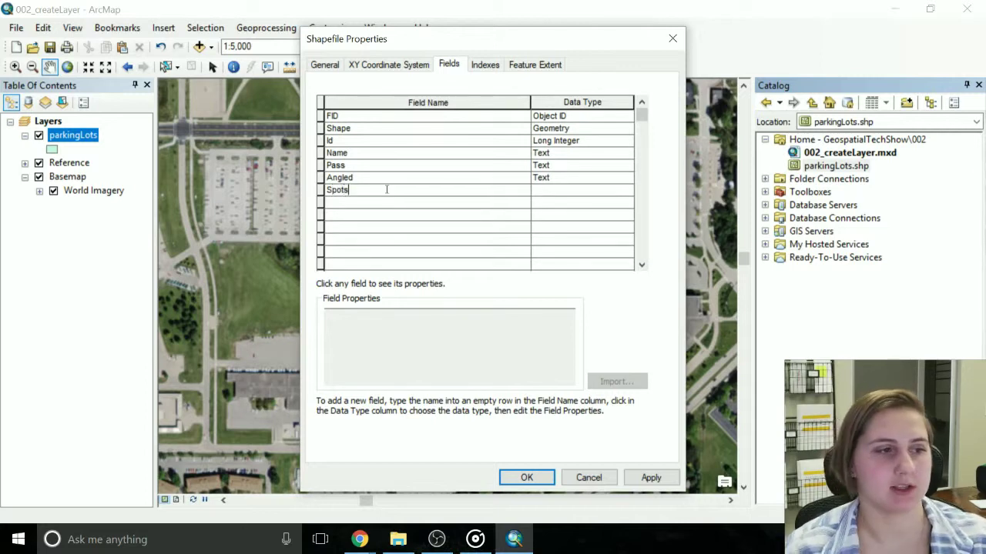
{"action": "left_click", "coordinate": [543, 193]}
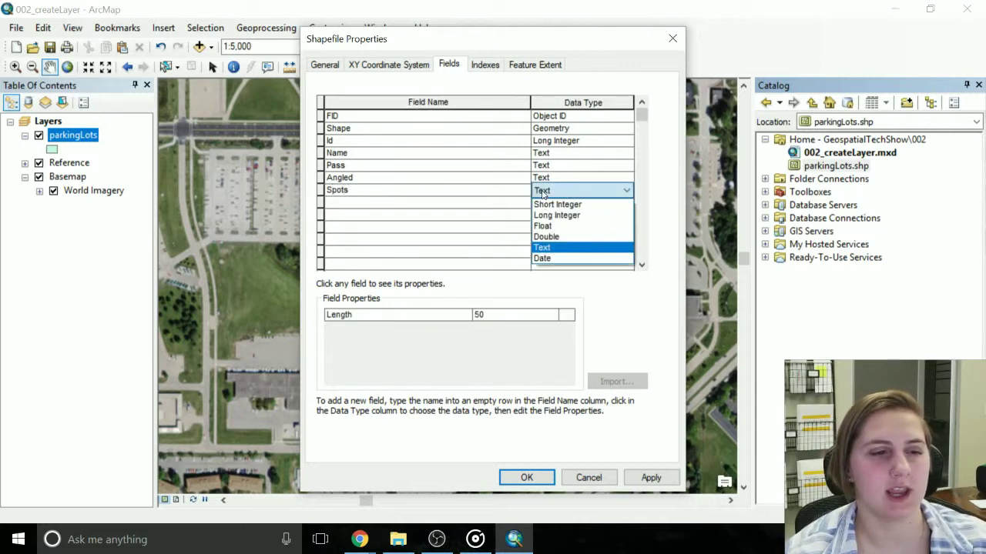
{"action": "left_click", "coordinate": [559, 205]}
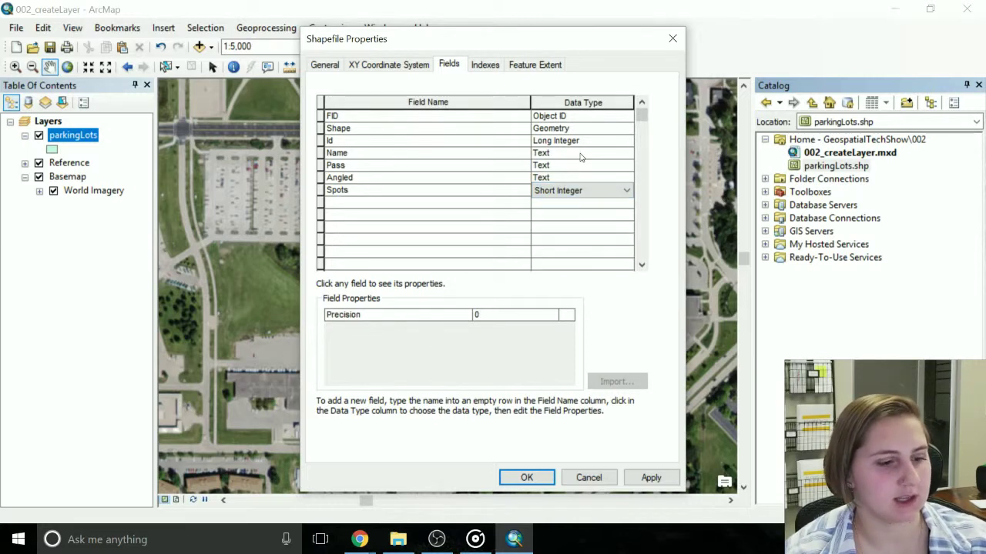
{"action": "left_click", "coordinate": [528, 477]}
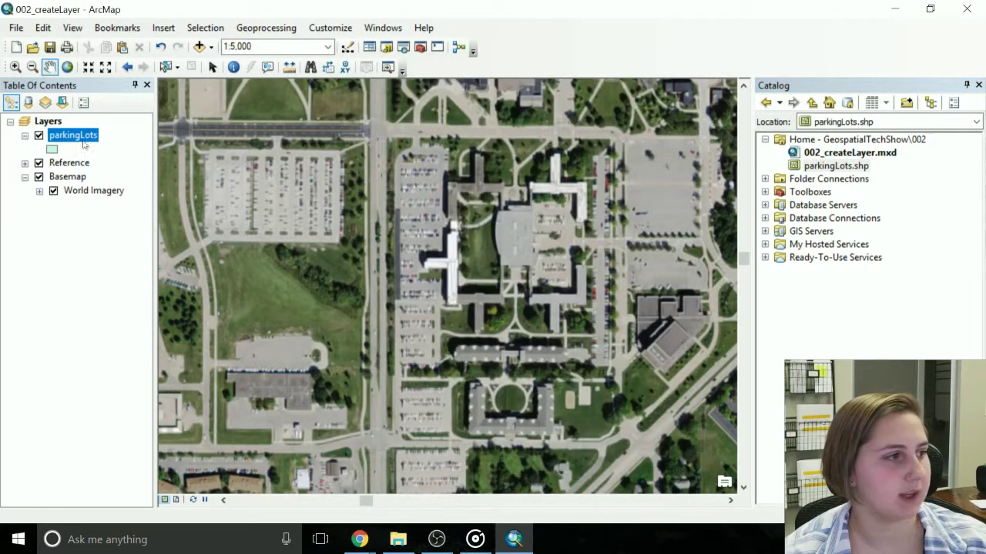
Open the parkingLots attribute table and move its window to the left
{"action": "right_click", "coordinate": [80, 137]}
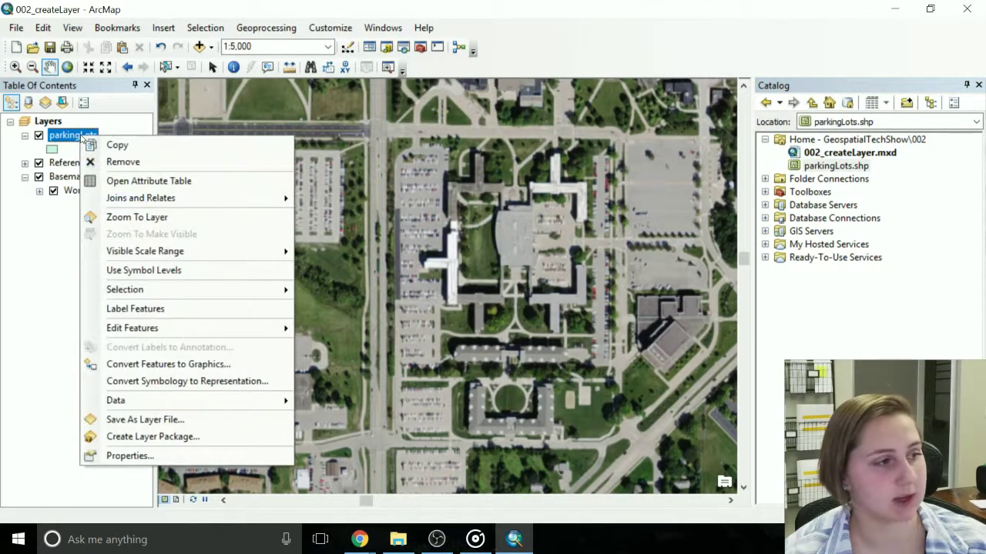
{"action": "left_click", "coordinate": [105, 180]}
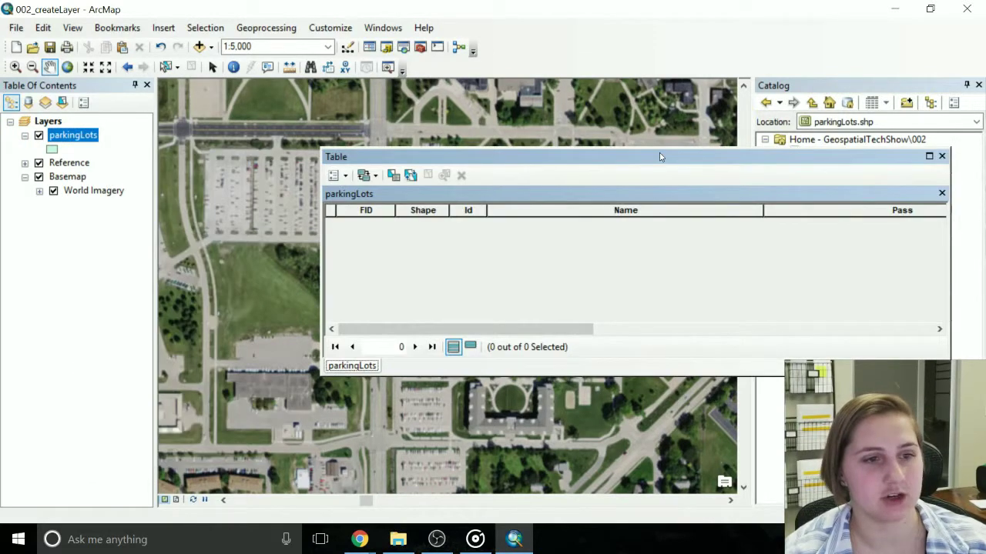
{"action": "left_click_drag", "start_coordinate": [659, 153], "coordinate": [361, 121]}
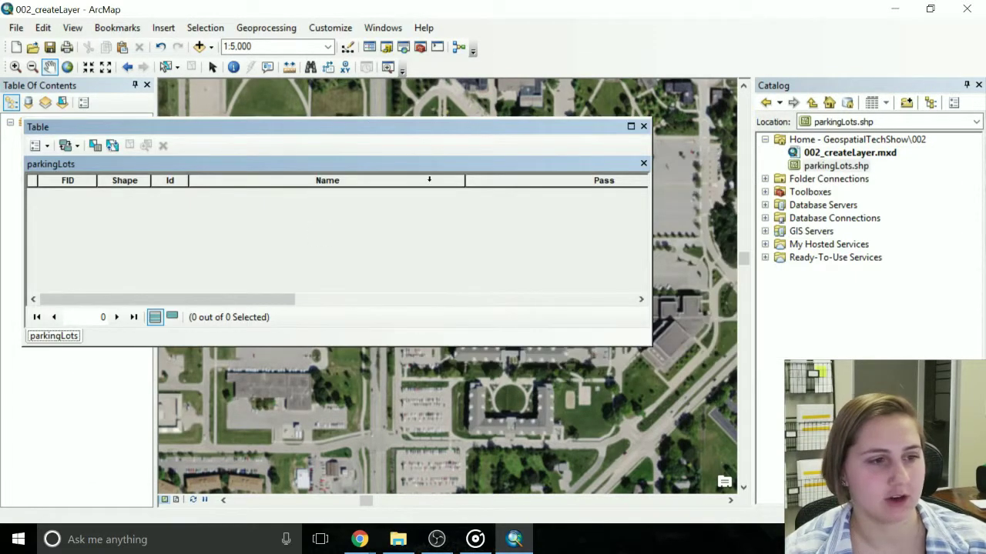
Narrow the Name, Pass and Angled columns so Spots is visible
{"action": "left_click_drag", "start_coordinate": [464, 180], "coordinate": [286, 180]}
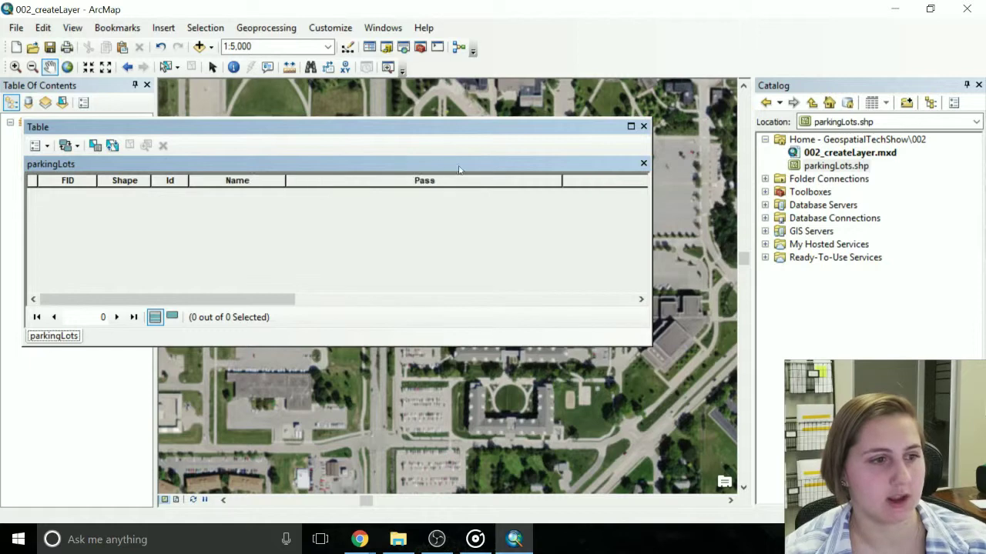
{"action": "left_click_drag", "start_coordinate": [560, 180], "coordinate": [379, 180]}
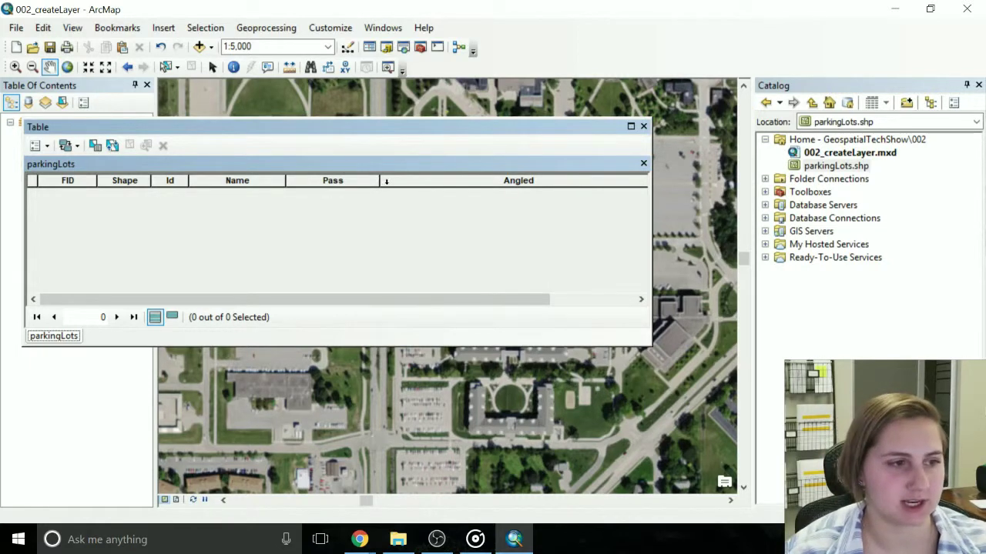
{"action": "left_click_drag", "start_coordinate": [380, 182], "coordinate": [326, 181]}
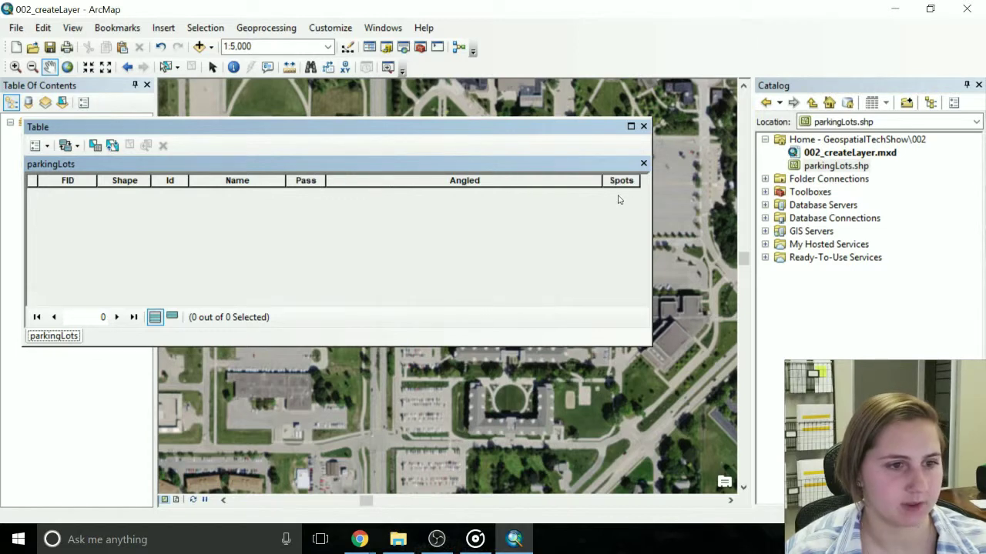
{"action": "left_click_drag", "start_coordinate": [605, 179], "coordinate": [416, 180]}
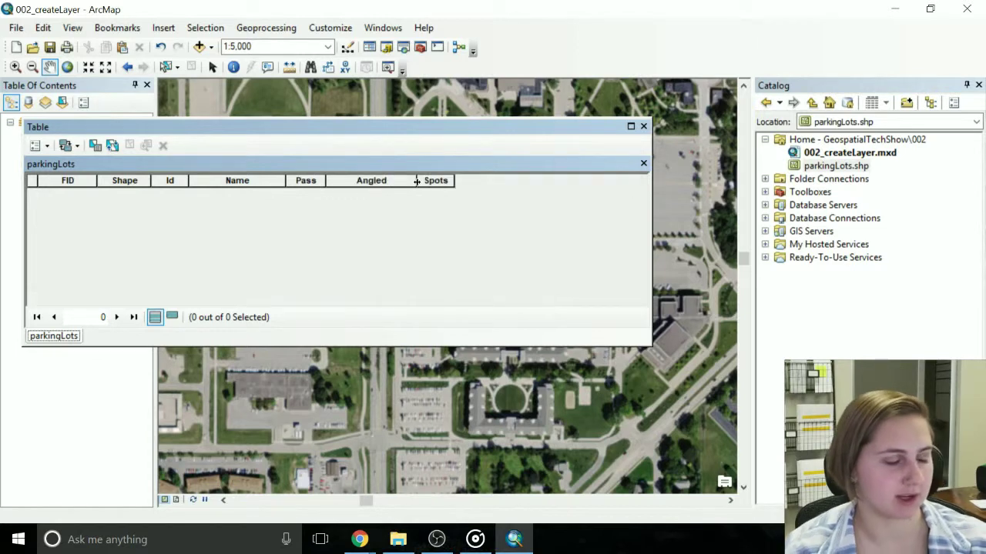